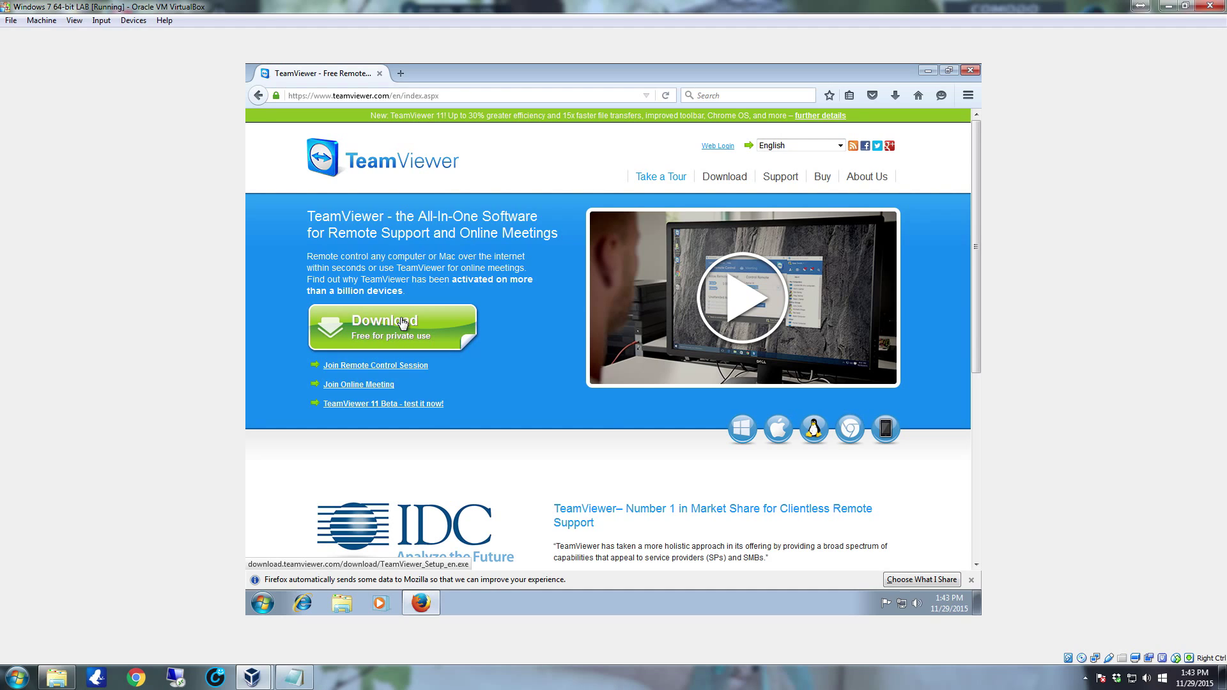
- Download the free TeamViewer installer in Firefox and launch TeamViewer_Setup_en.exe from Downloads
{"action": "left_click", "coordinate": [401, 331]}
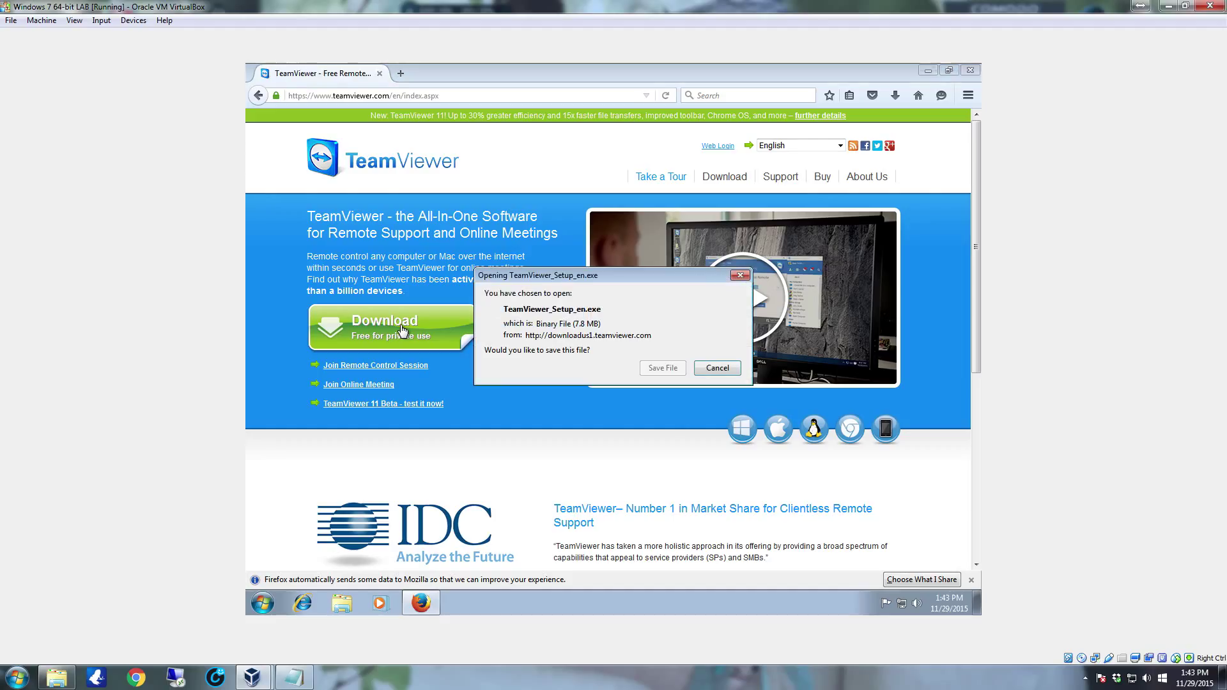
{"action": "left_click", "coordinate": [678, 373]}
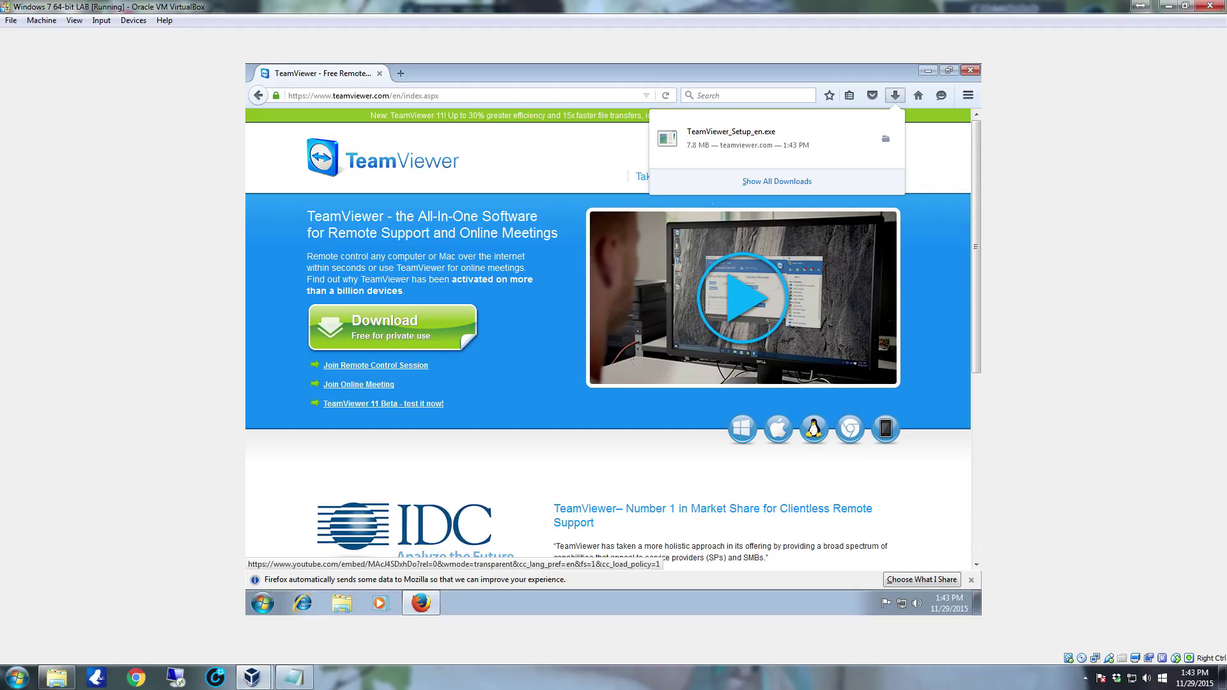
{"action": "left_click", "coordinate": [896, 92]}
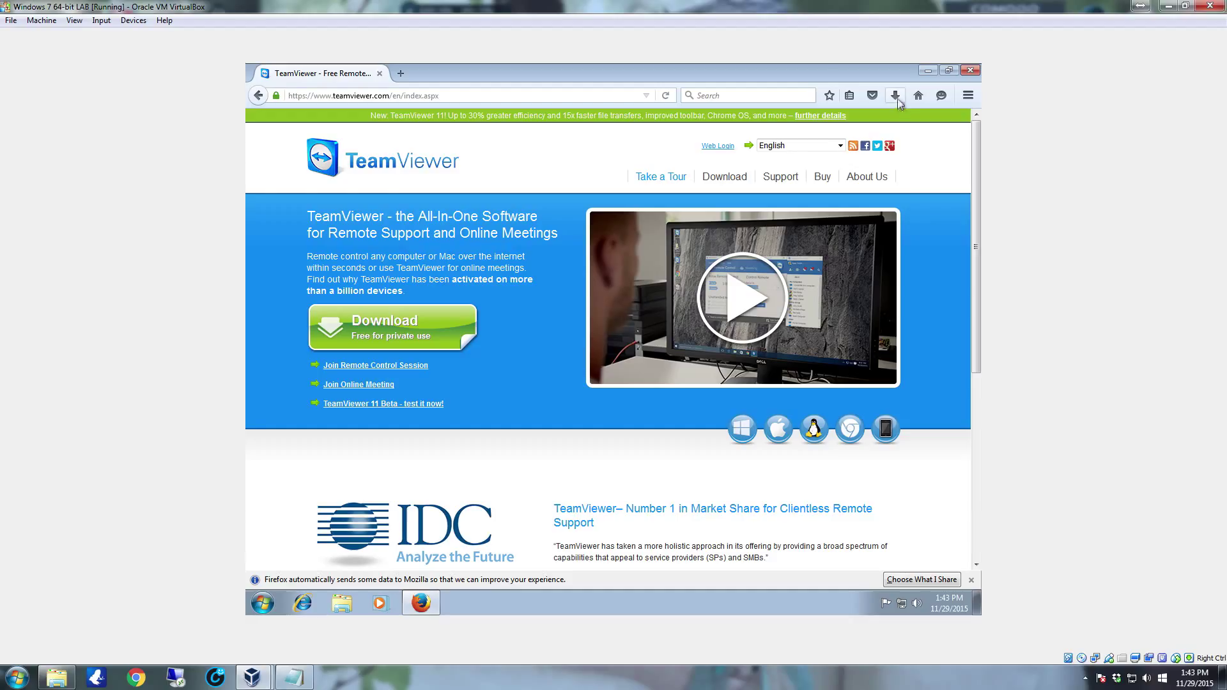
{"action": "left_click", "coordinate": [896, 96]}
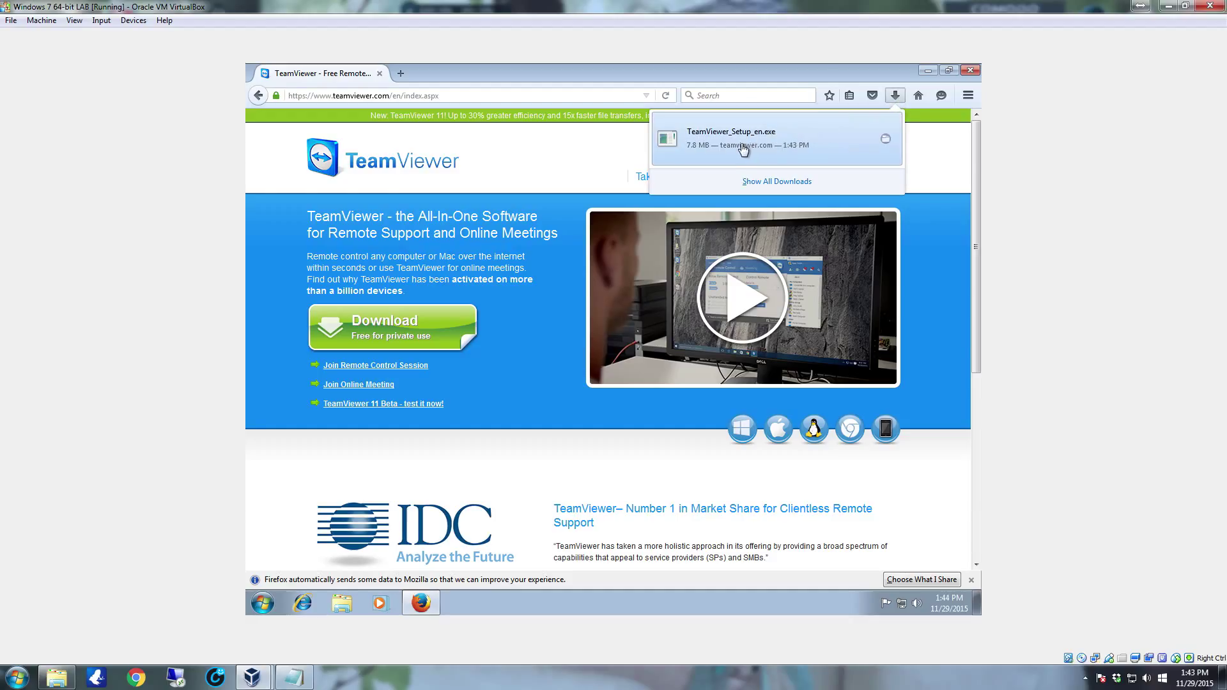
{"action": "left_click", "coordinate": [744, 150]}
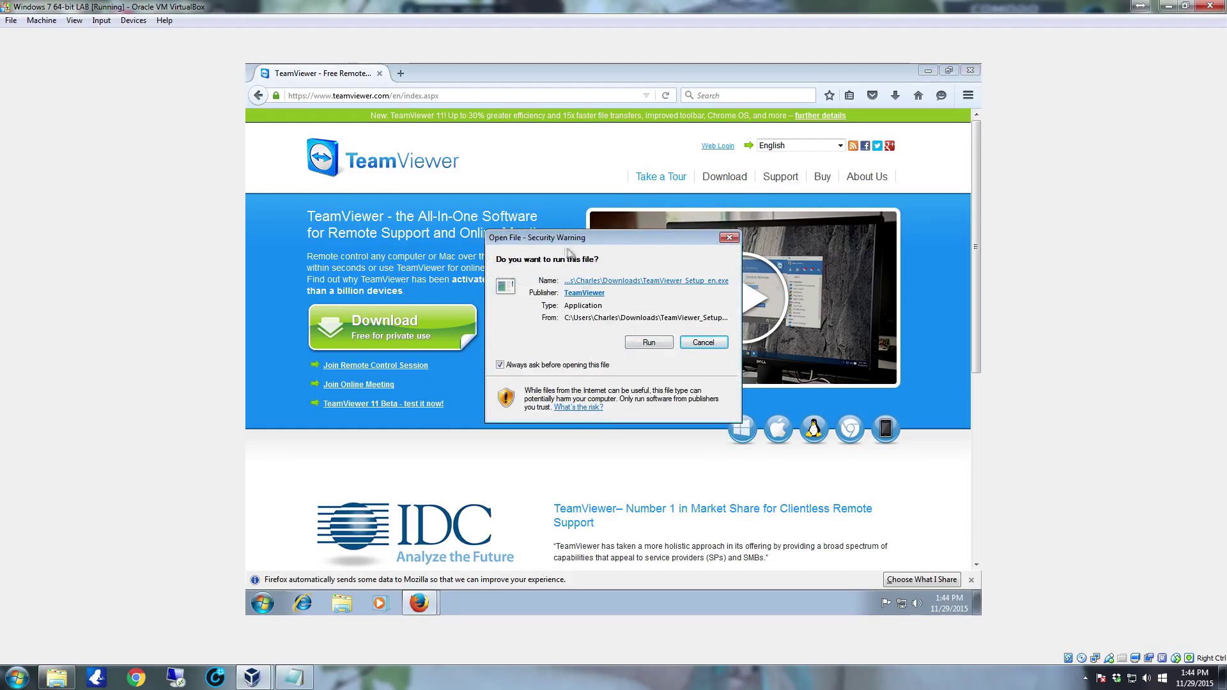
- Run the installer for Personal / Non-commercial use with advanced settings shown, granting UAC permission
{"action": "left_click", "coordinate": [628, 343]}
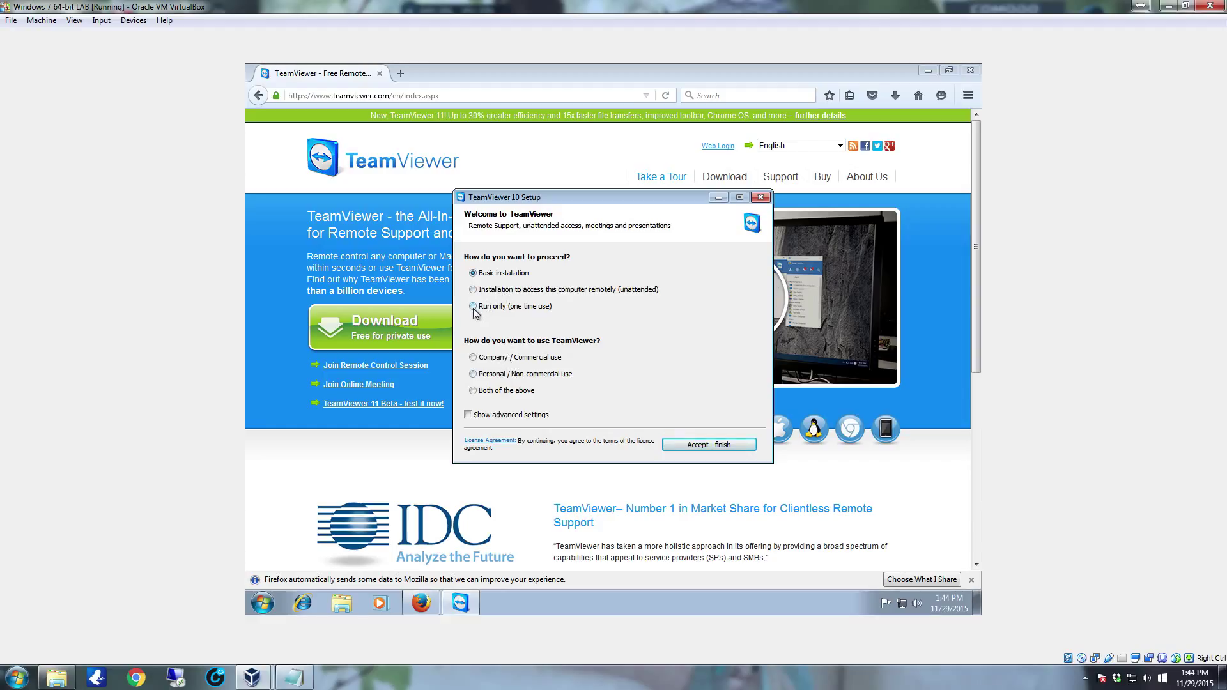
{"action": "left_click", "coordinate": [473, 375]}
{"action": "left_click", "coordinate": [469, 416]}
{"action": "left_click", "coordinate": [697, 447]}
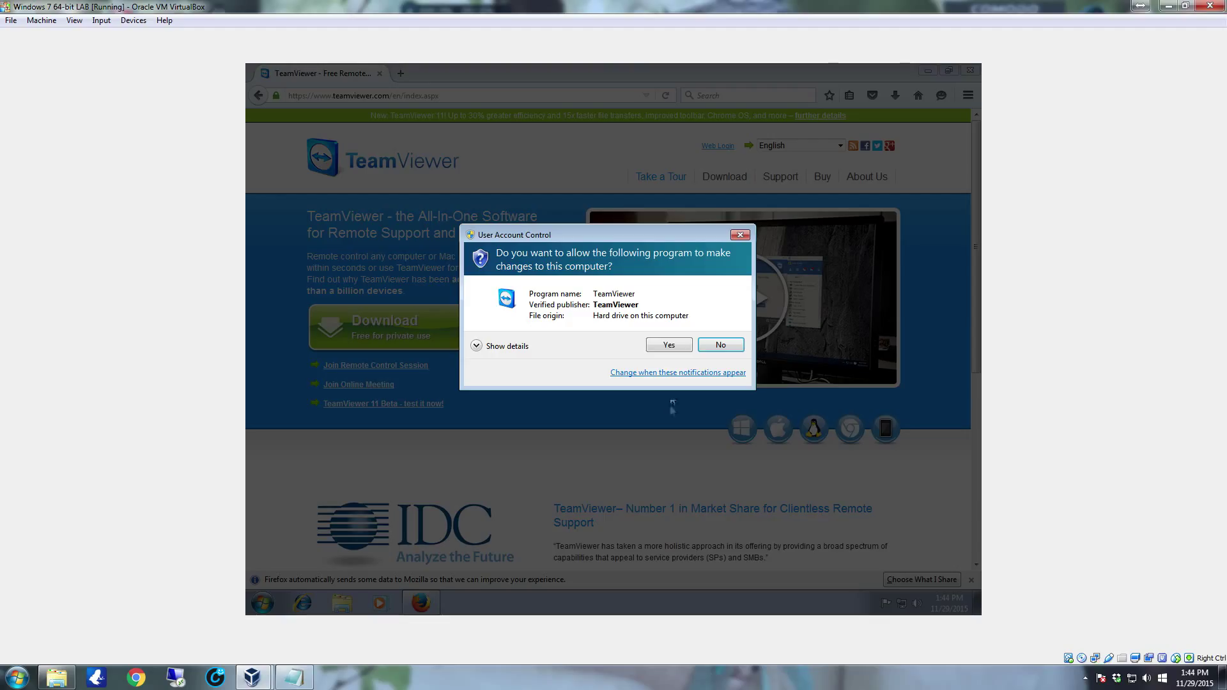
{"action": "left_click", "coordinate": [684, 345]}
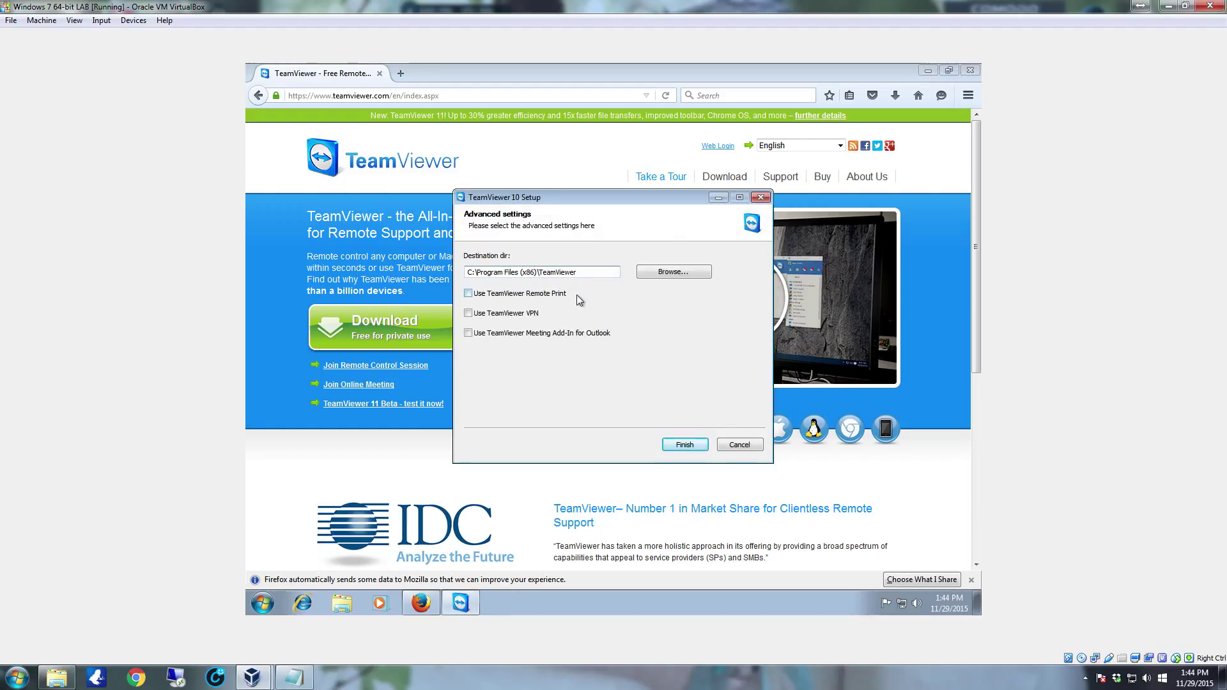
- Enable Remote Print, VPN and the Meeting Add-In for Outlook, then finish installing
{"action": "left_click", "coordinate": [469, 295]}
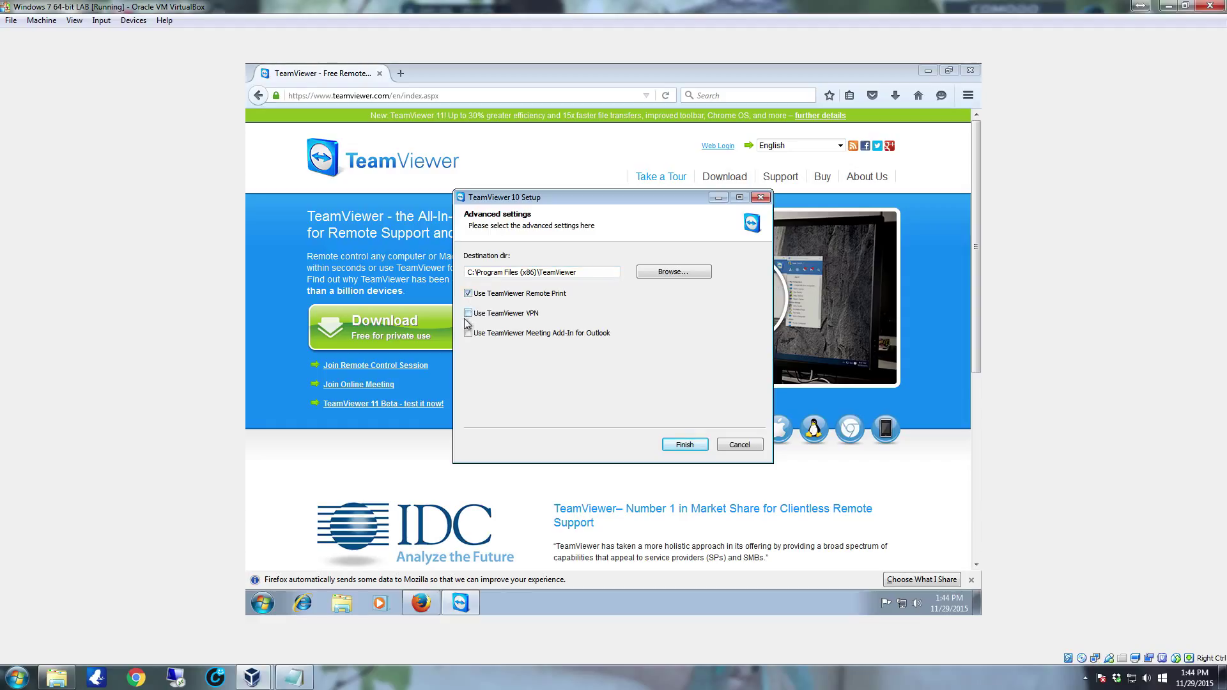
{"action": "left_click", "coordinate": [469, 314]}
{"action": "left_click", "coordinate": [469, 335]}
{"action": "left_click", "coordinate": [685, 447]}
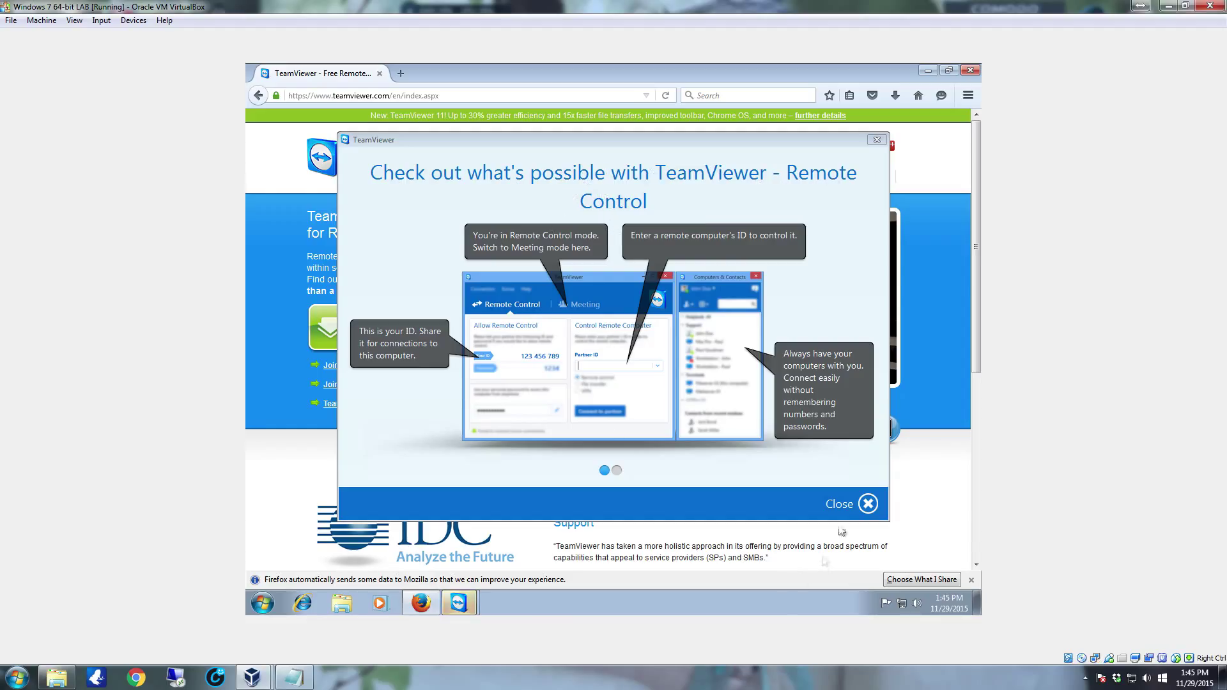
- Page to the Meeting slide of the welcome tour and close it
{"action": "left_click", "coordinate": [753, 433]}
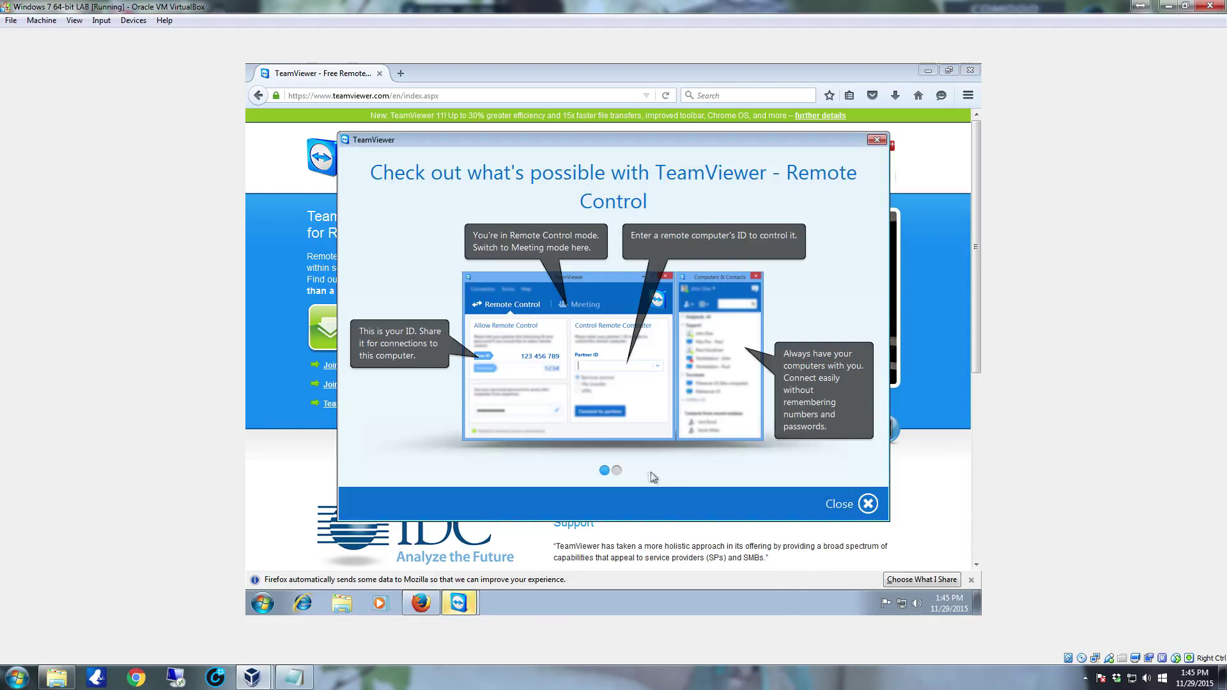
{"action": "left_click", "coordinate": [616, 471]}
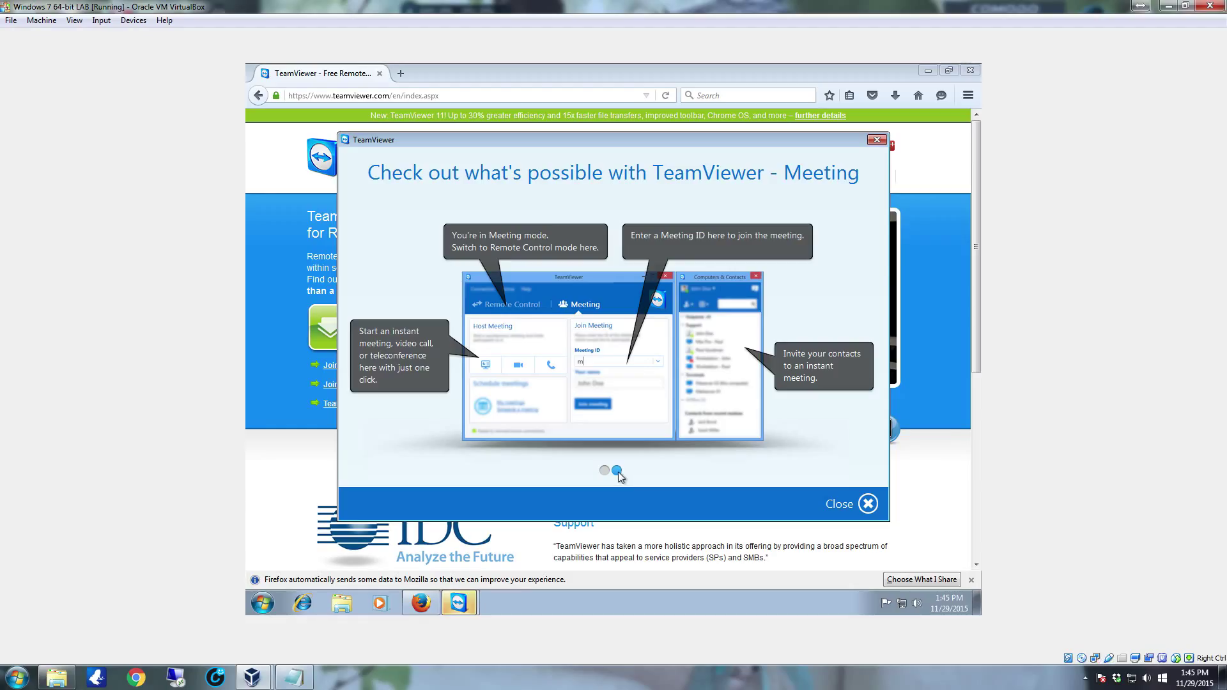
{"action": "left_click", "coordinate": [868, 505]}
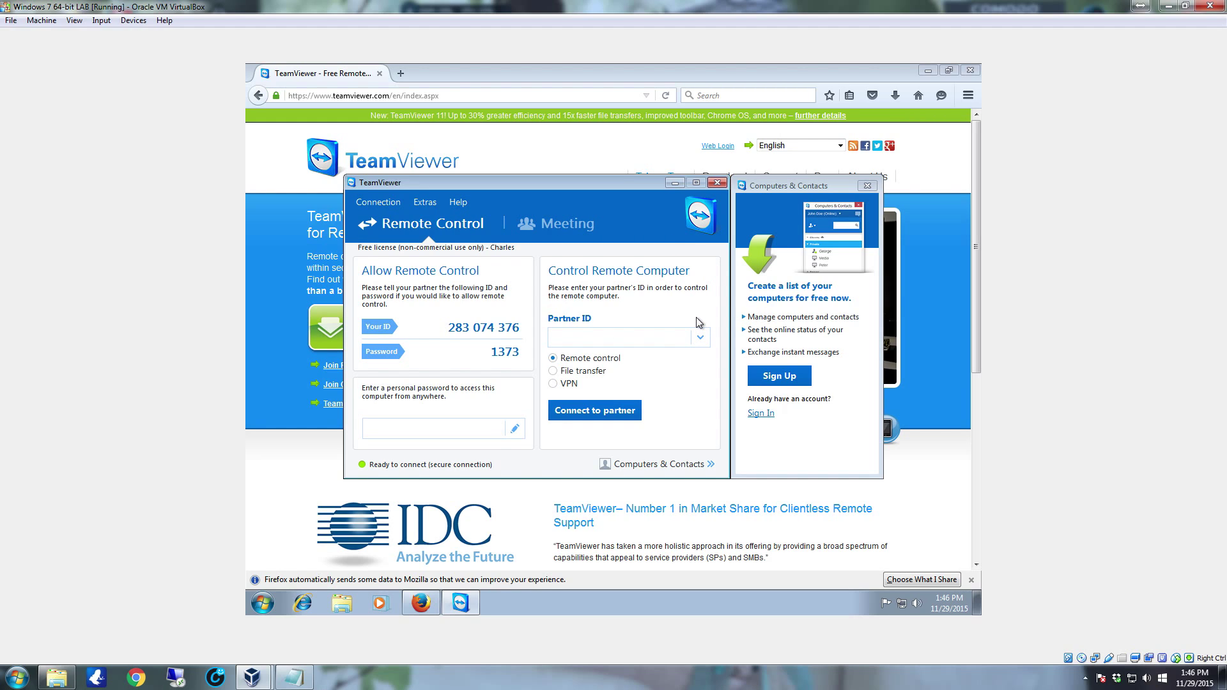
- Check for a new version via Help and accept the TeamViewer 11 beta update
{"action": "left_click", "coordinate": [459, 201]}
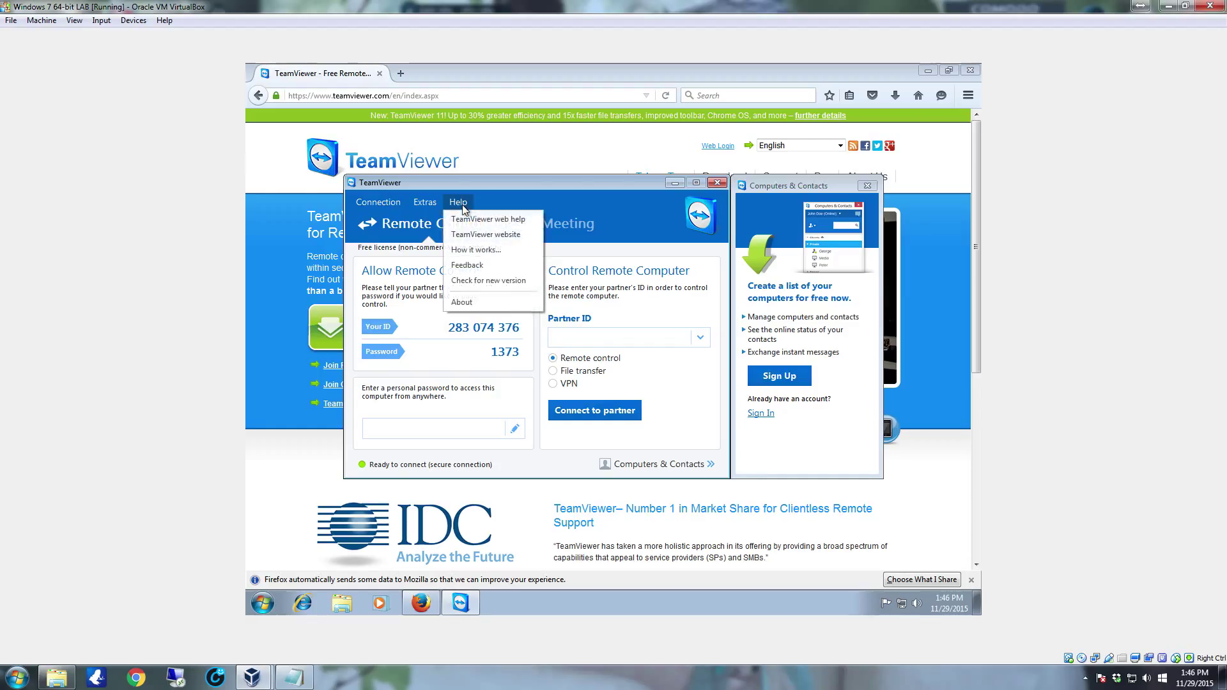
{"action": "left_click", "coordinate": [500, 284]}
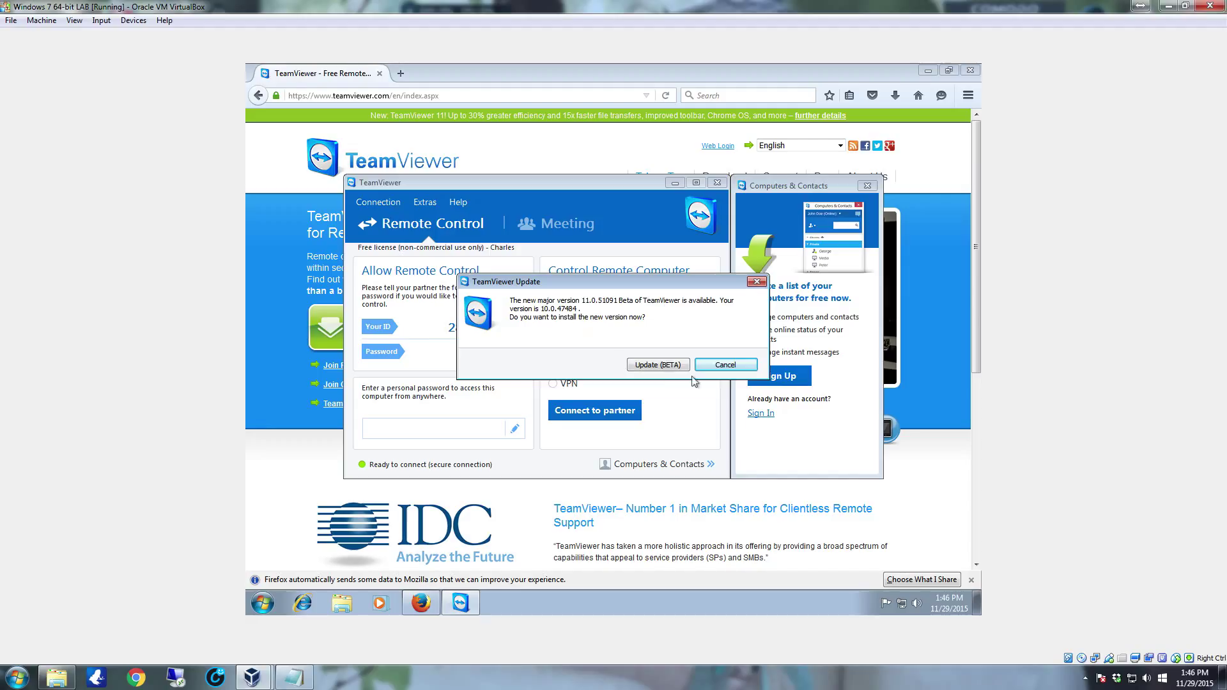
{"action": "left_click", "coordinate": [647, 365]}
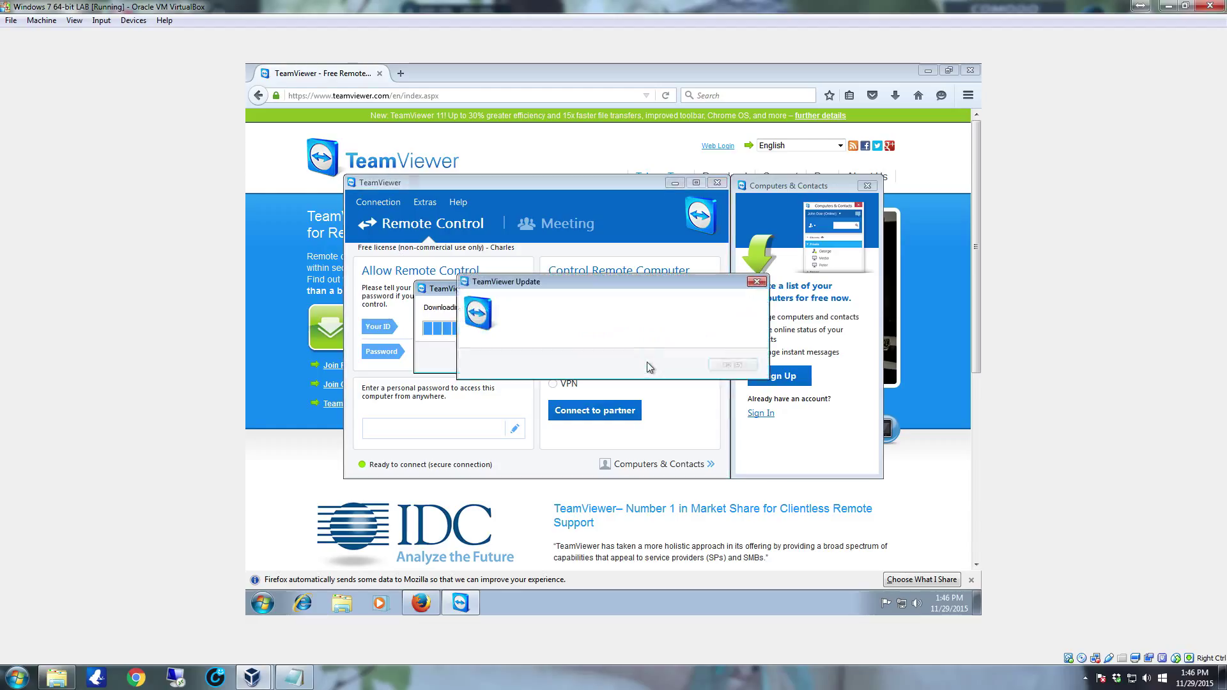
{"action": "left_click", "coordinate": [732, 364]}
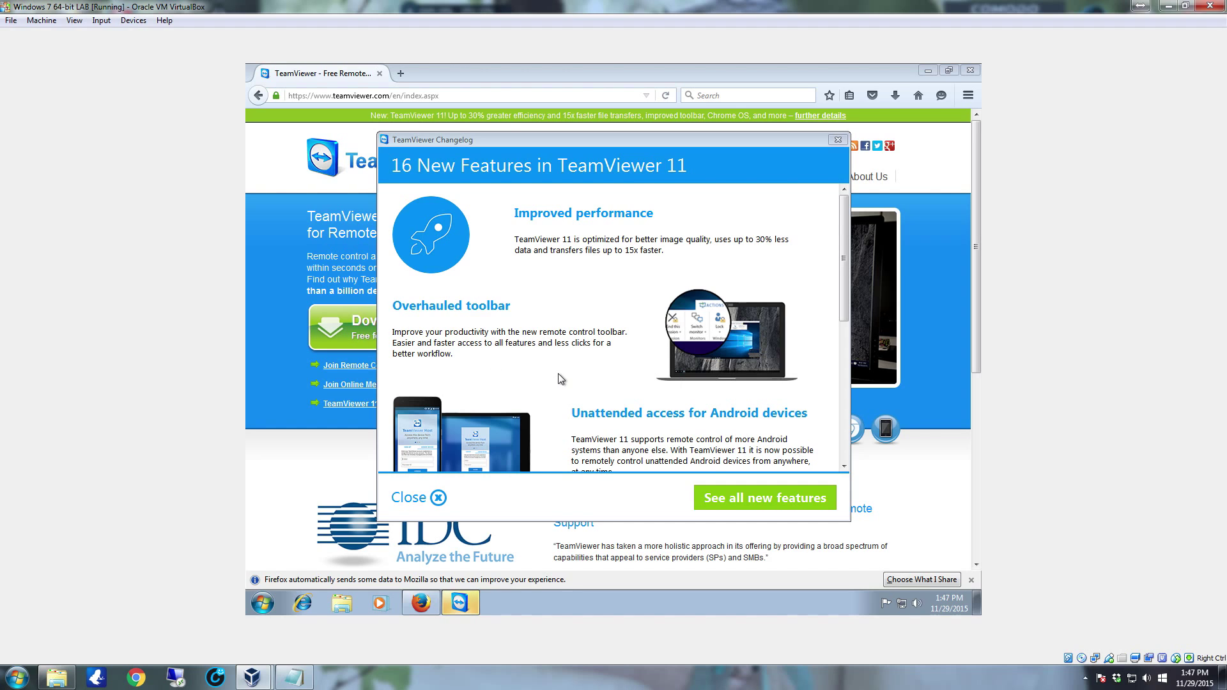
{"action": "scroll", "coordinate": [852, 276], "scroll_direction": "down", "scroll_amount": 2}
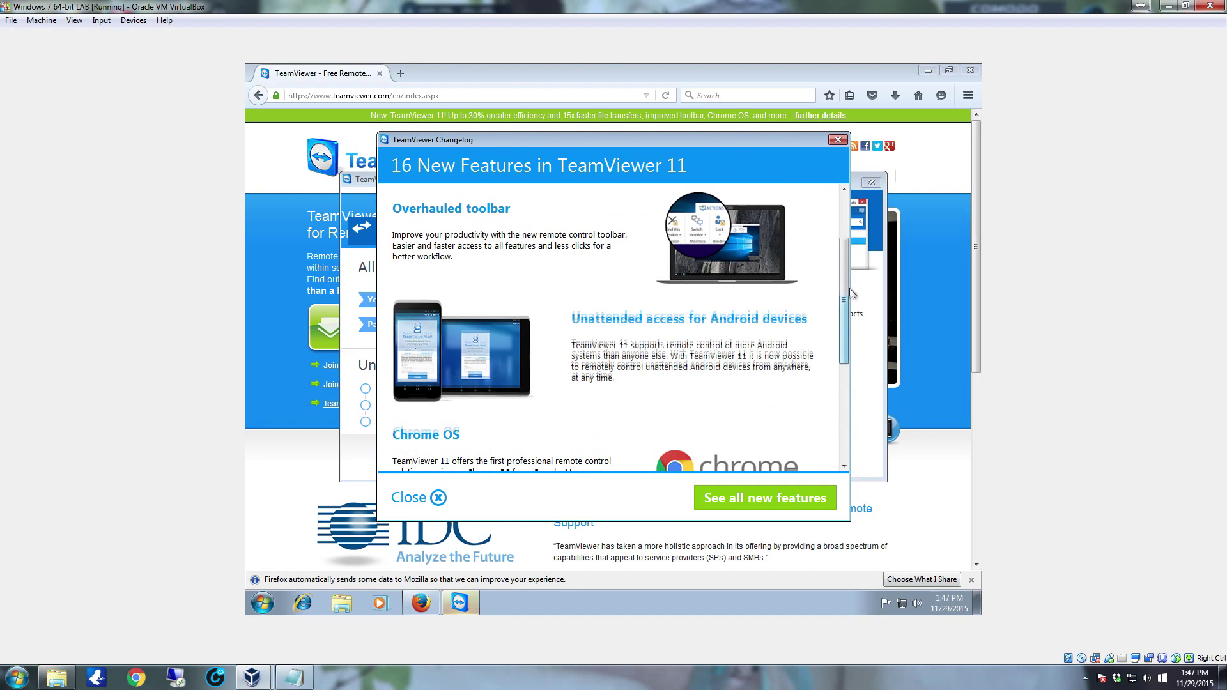
{"action": "left_click_drag", "start_coordinate": [843, 313], "coordinate": [849, 384]}
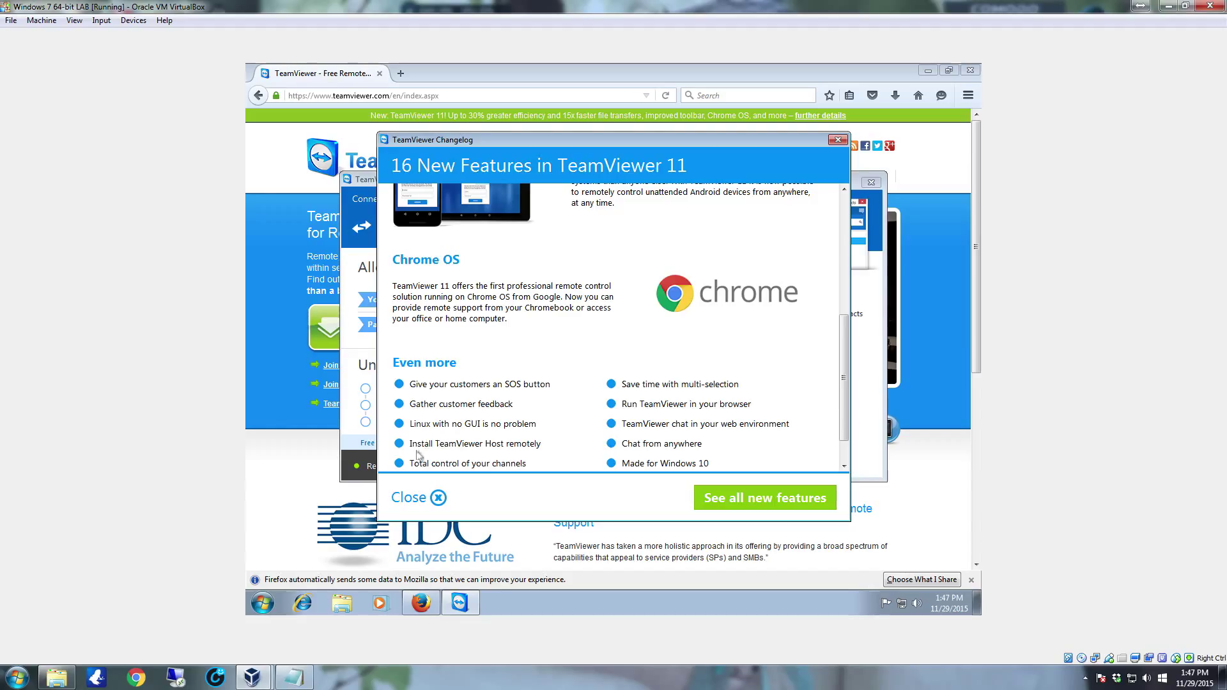
- Close the TeamViewer 11 changelog window
{"action": "left_click", "coordinate": [840, 142]}
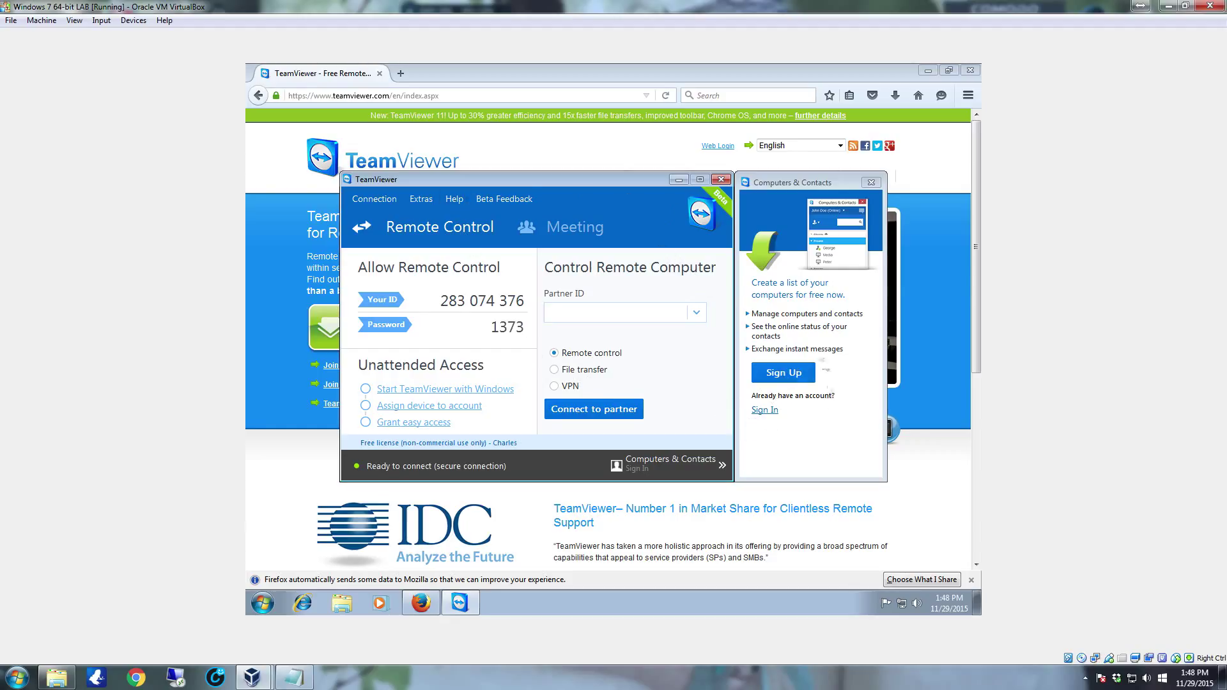
- Sign in to Computers & Contacts with e-mail and password, then collapse the Customers group
{"action": "left_click", "coordinate": [766, 410]}
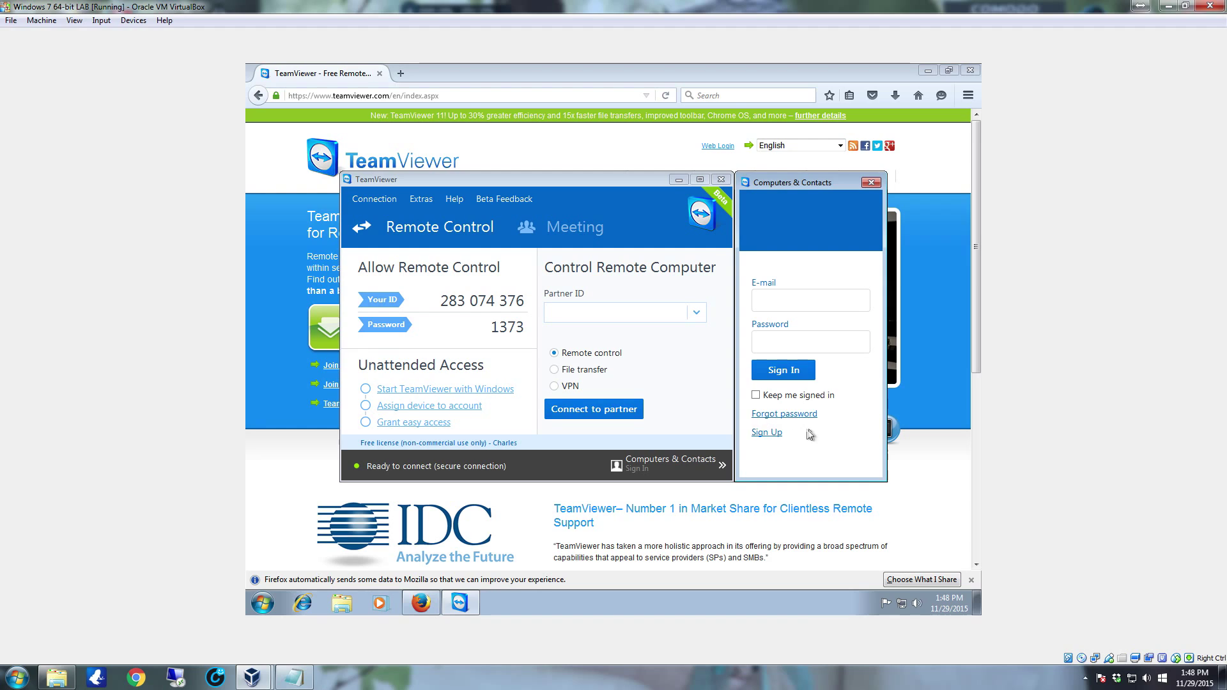
{"action": "left_click", "coordinate": [782, 300]}
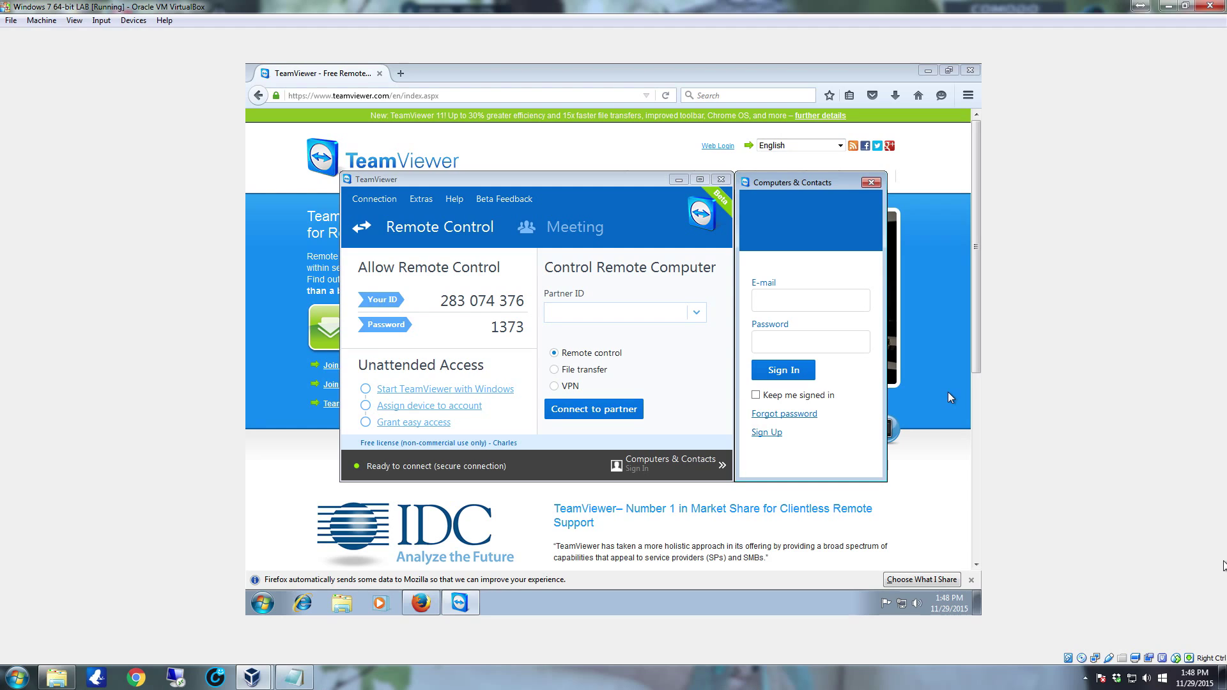
{"action": "key", "text": "Tab"}
{"action": "key", "text": "Return"}
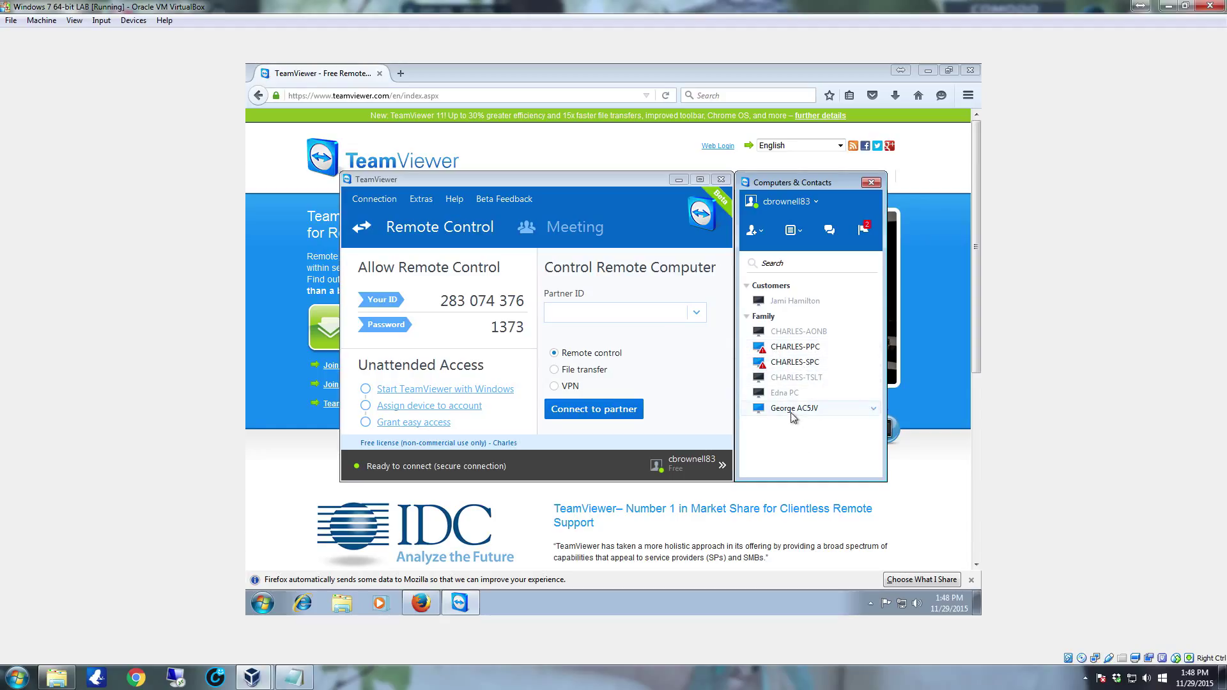
{"action": "left_click", "coordinate": [753, 287]}
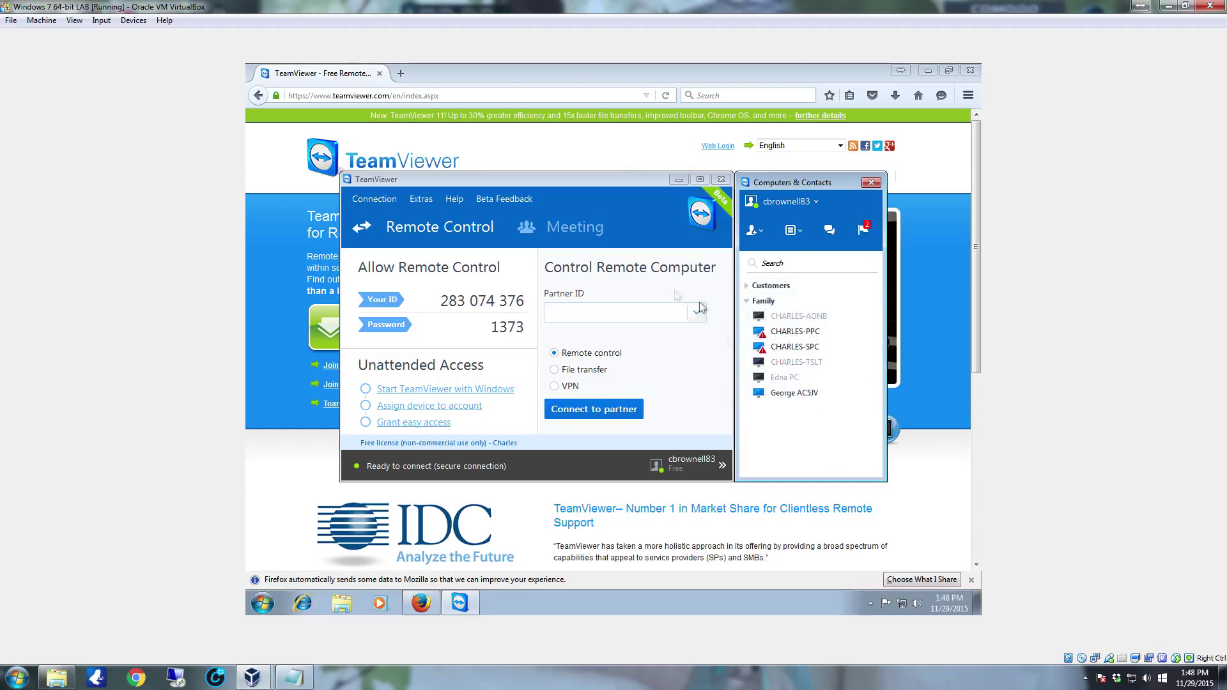
- Toggle the connection type VPN/remote control, reopen Computers & Contacts and connect to CHARLES-SPC
{"action": "left_click", "coordinate": [862, 230]}
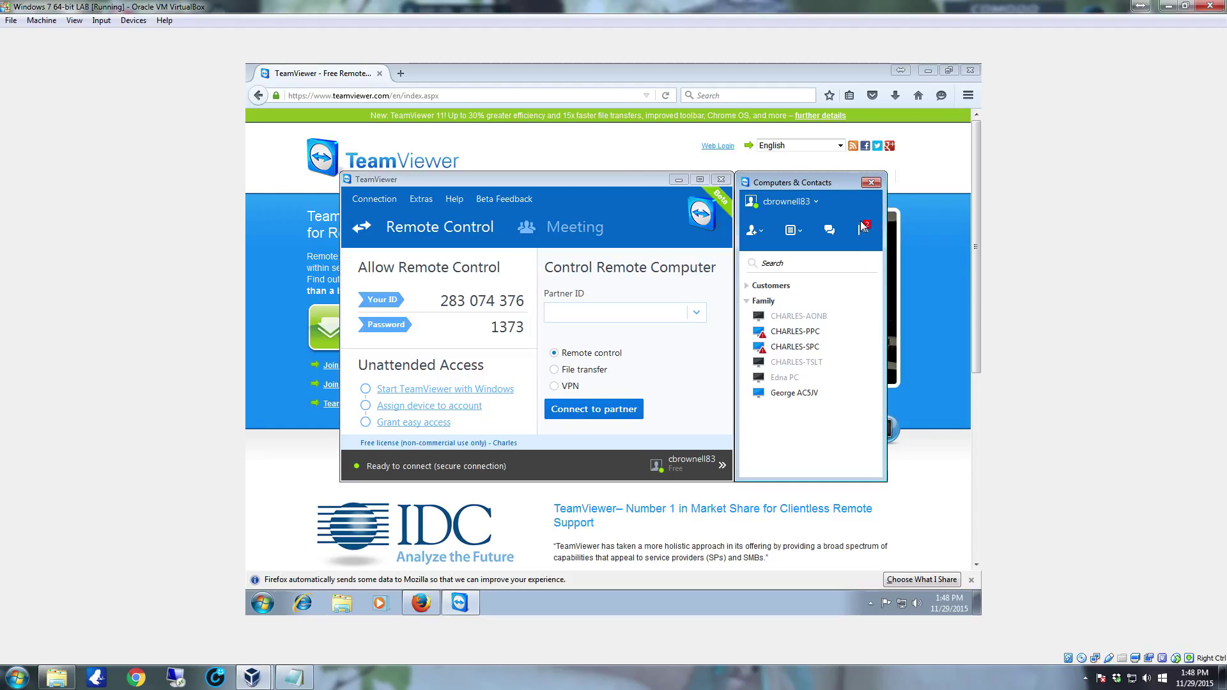
{"action": "left_click", "coordinate": [871, 182]}
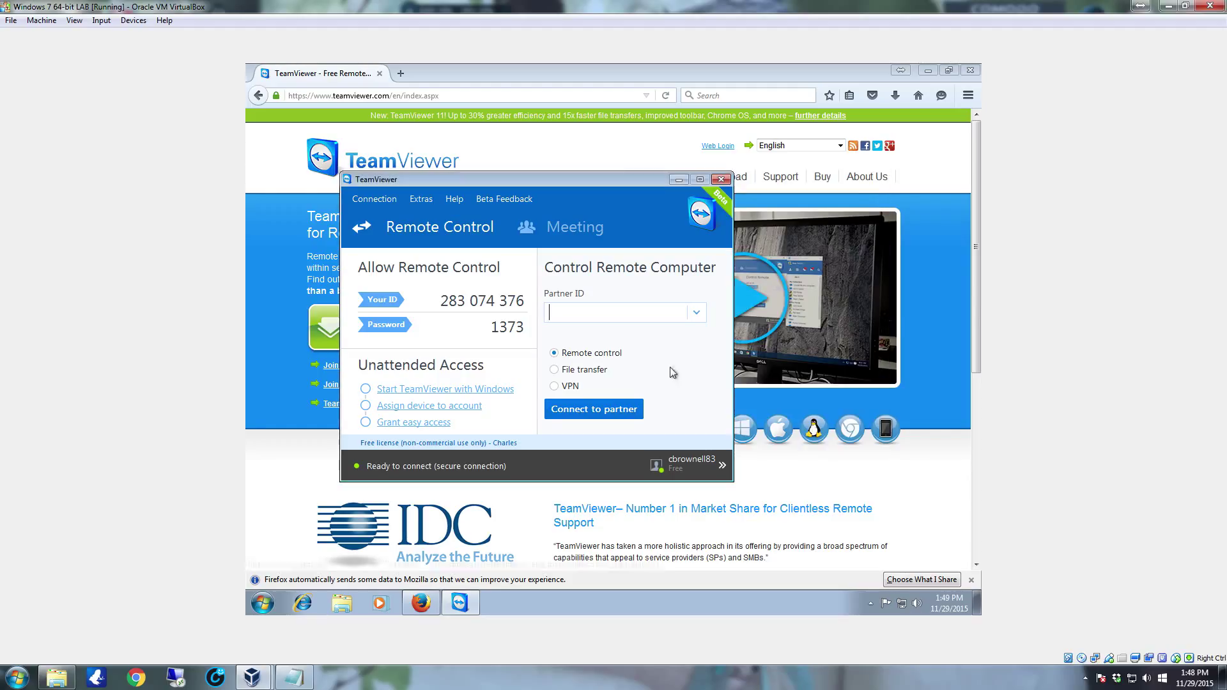
{"action": "left_click", "coordinate": [555, 388]}
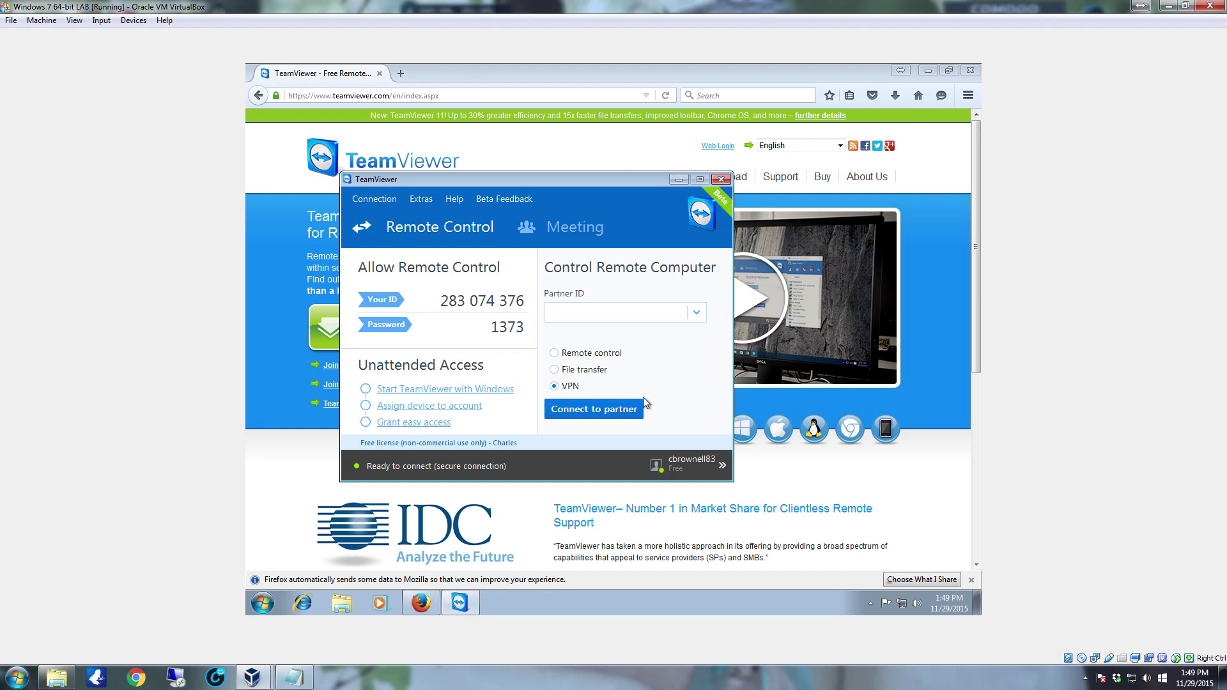
{"action": "left_click", "coordinate": [555, 354]}
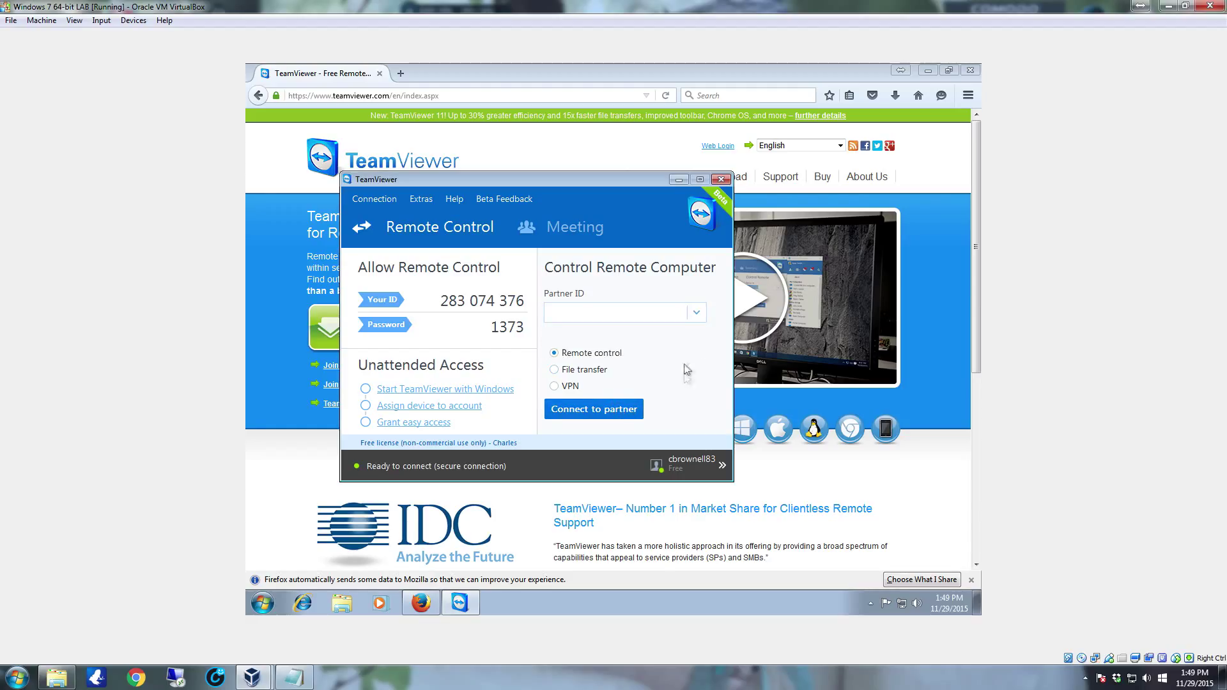
{"action": "left_click", "coordinate": [722, 465]}
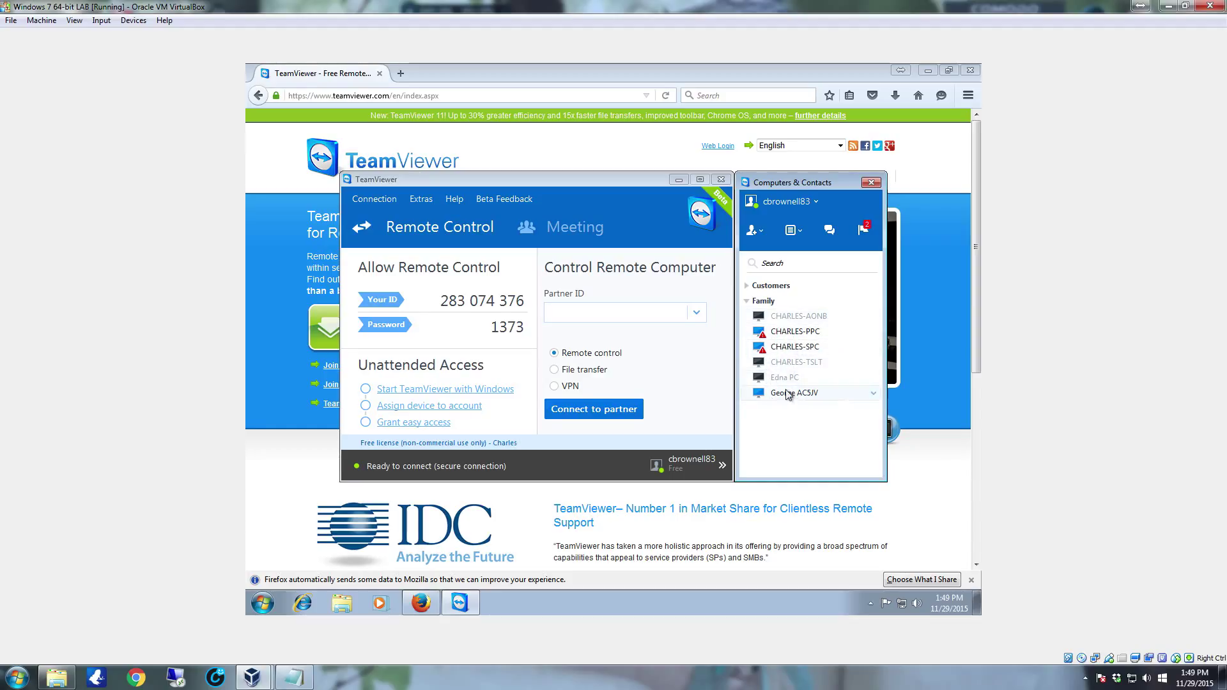
{"action": "double_click", "coordinate": [788, 348]}
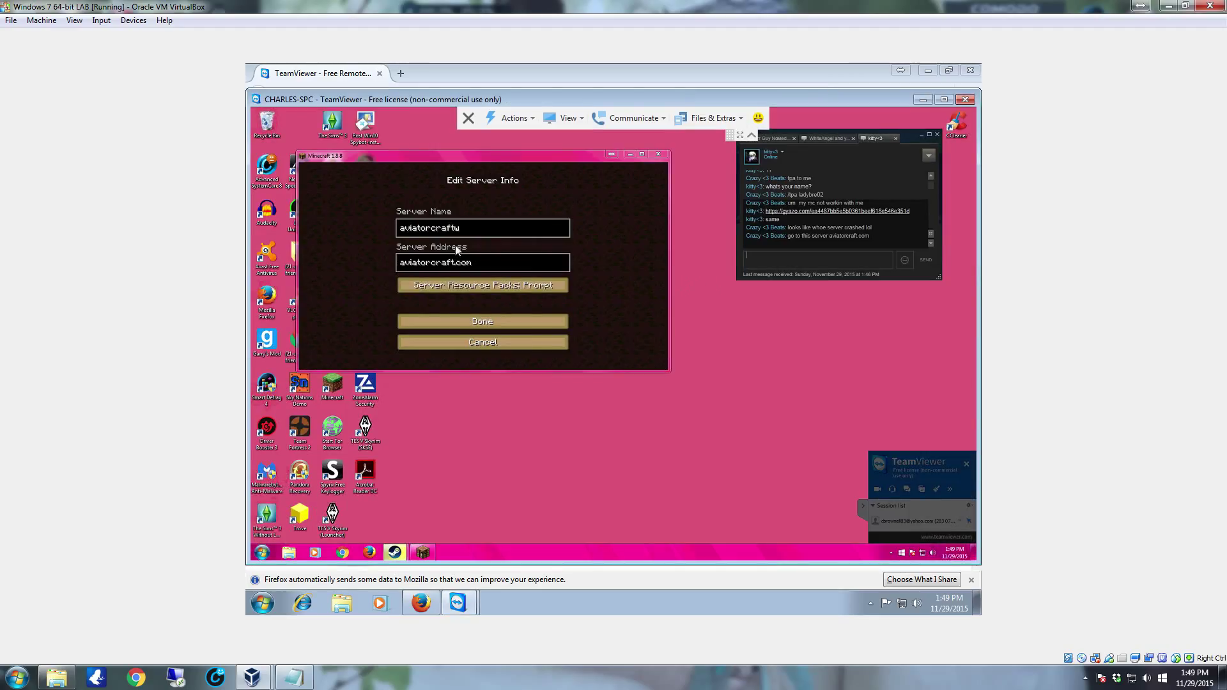
- End the CHARLES-SPC remote session and choose VPN as the connection type
{"action": "left_click", "coordinate": [469, 118]}
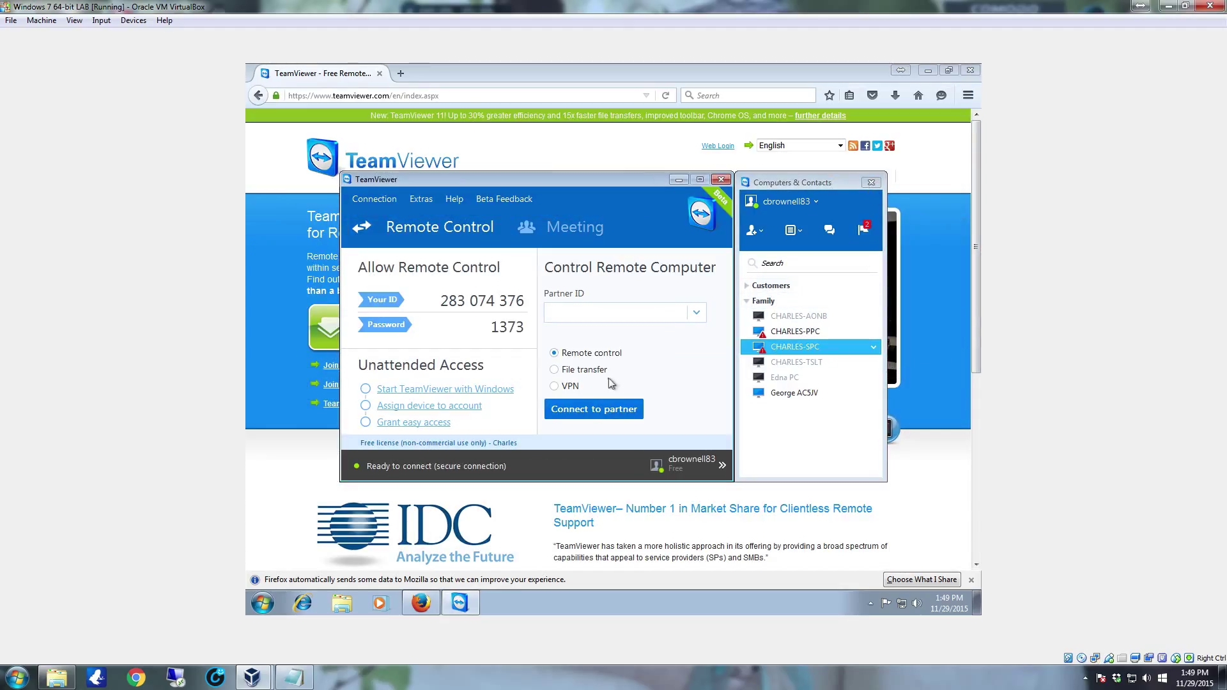
{"action": "left_click", "coordinate": [555, 386]}
- Select CHARLES-SPC in the Family list to view its connection options
{"action": "left_click", "coordinate": [802, 348]}
{"action": "mouse_move", "coordinate": [506, 327]}
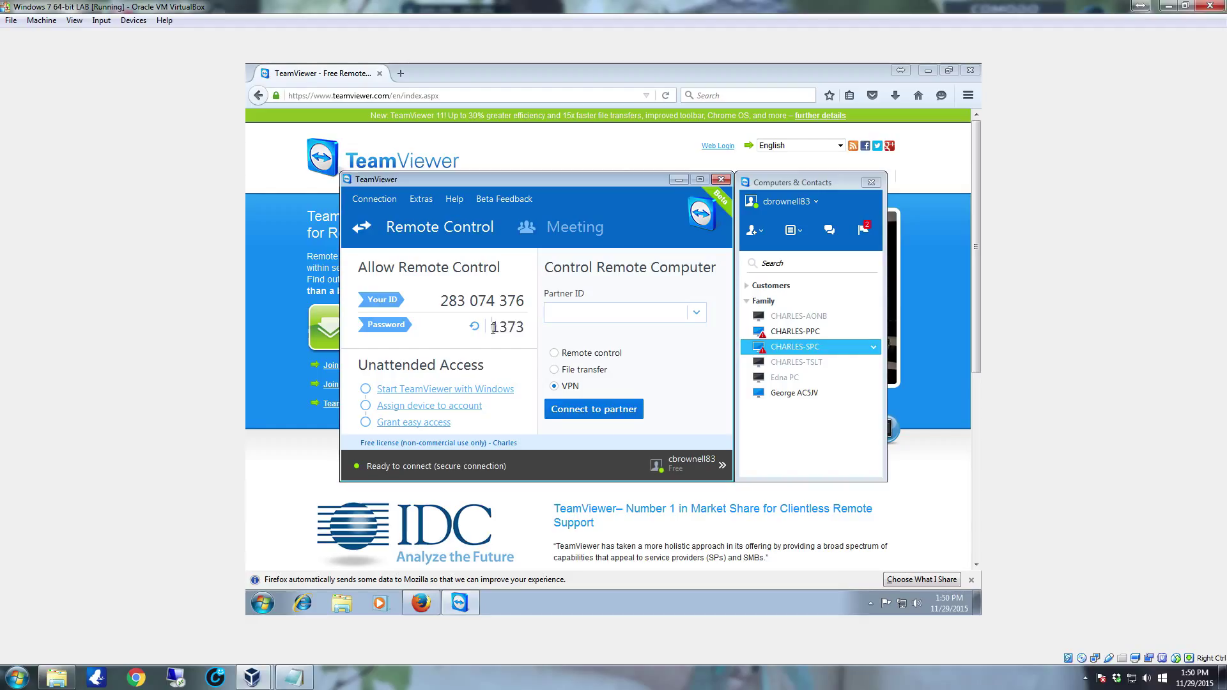
{"action": "double_click", "coordinate": [493, 327]}
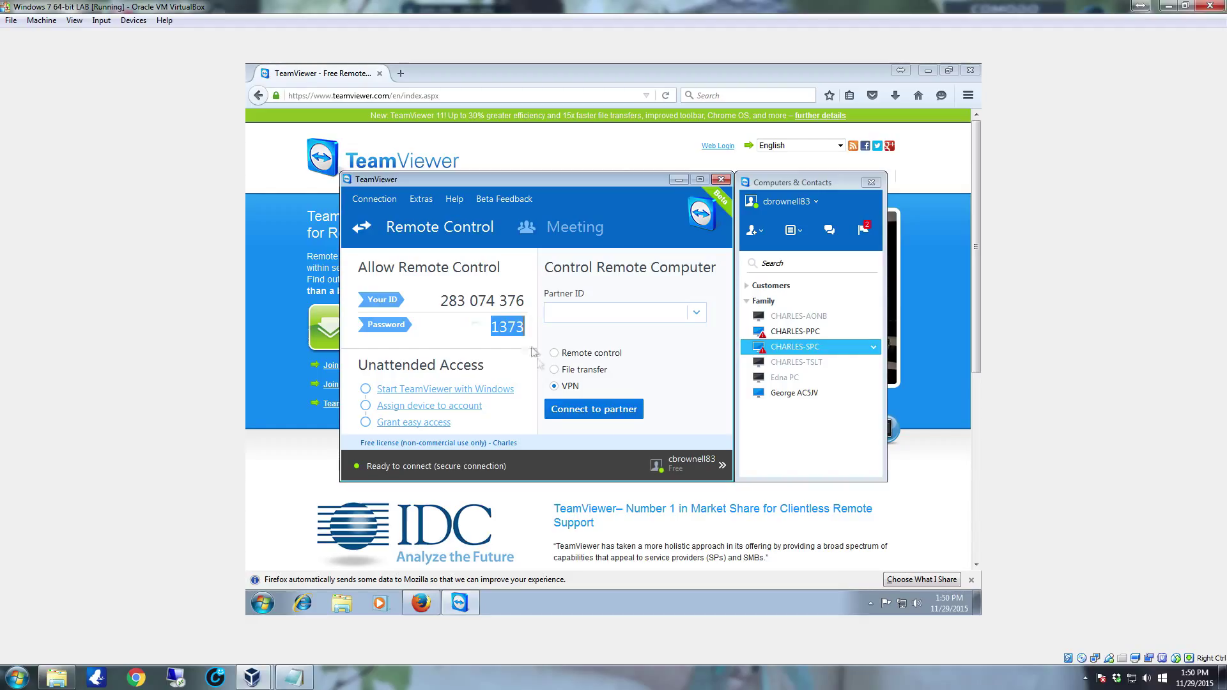
{"action": "left_click", "coordinate": [473, 329]}
{"action": "left_click", "coordinate": [535, 348]}
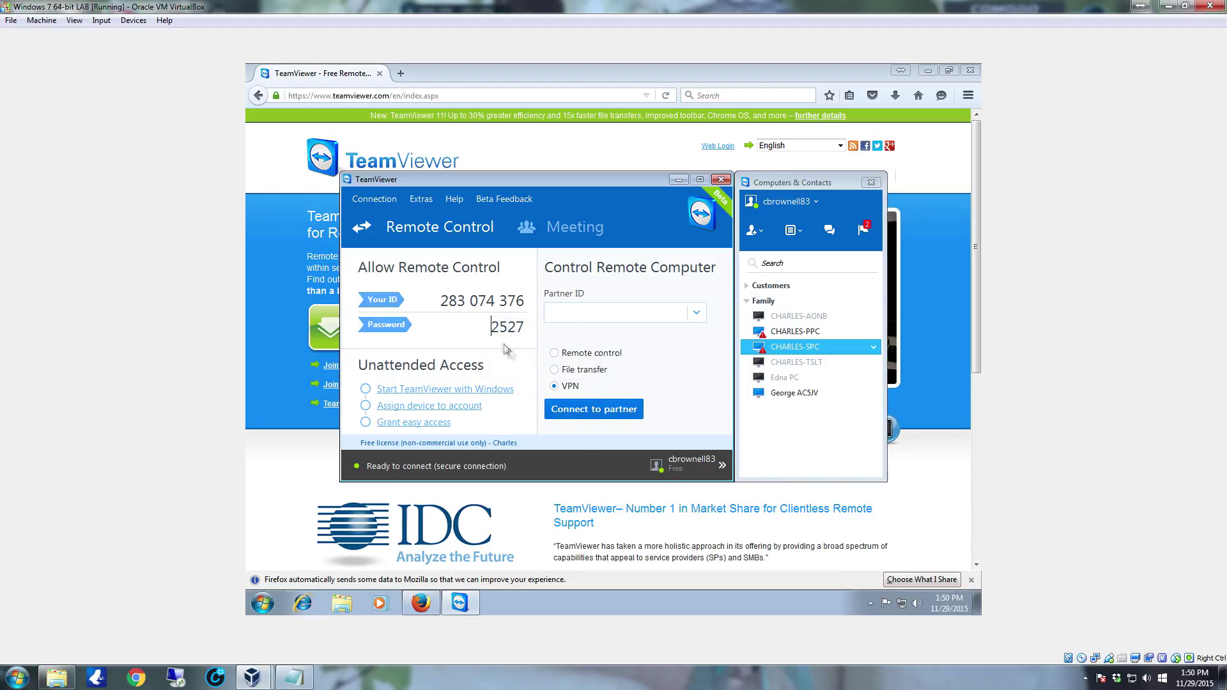